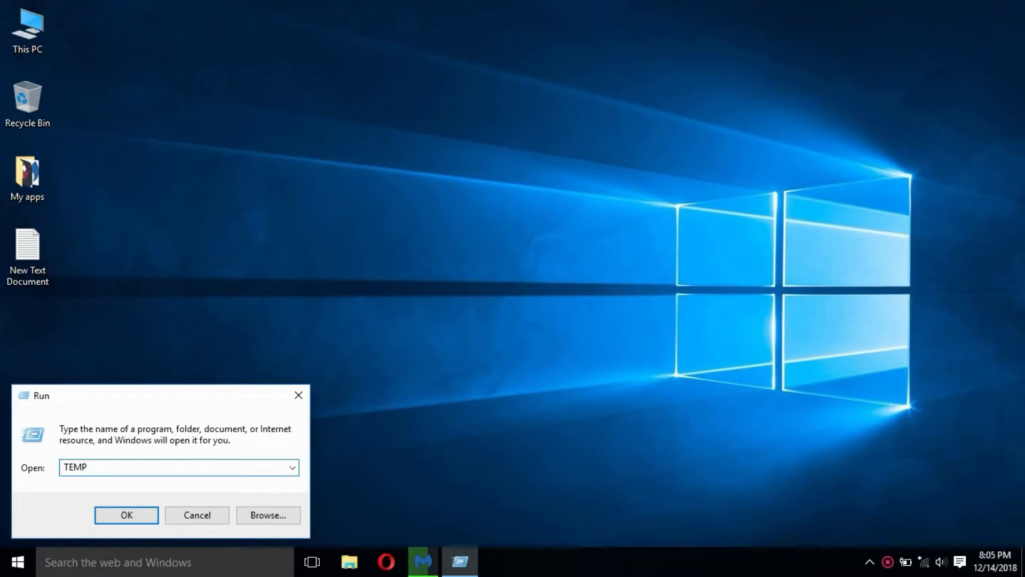
# Open the Windows TEMP folder, delete all its contents with administrator permission, skip every file in use, and close the folder
pyautogui.press('Return')
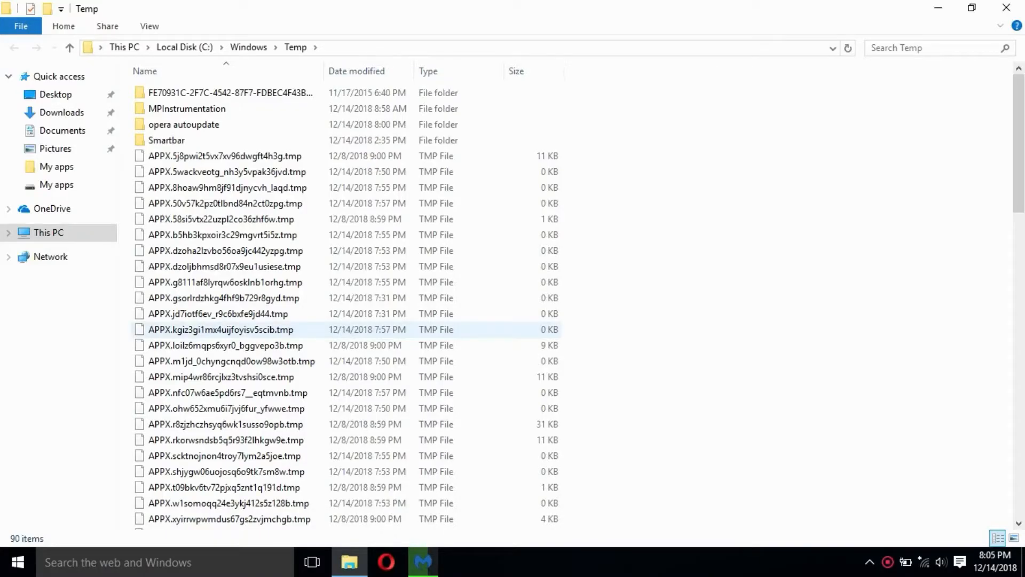
pyautogui.hotkey('ctrl', 'a')
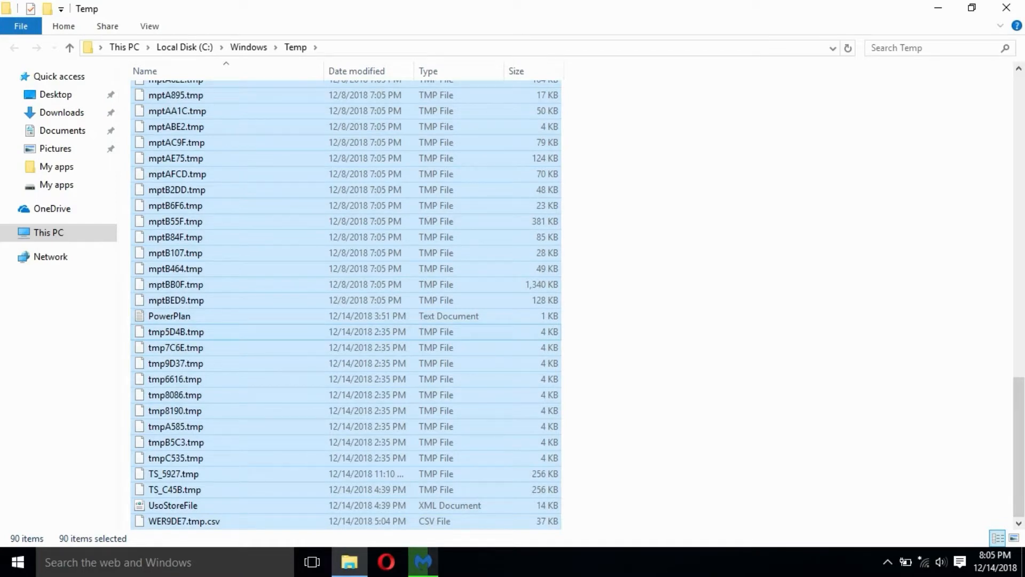
pyautogui.press('Delete')
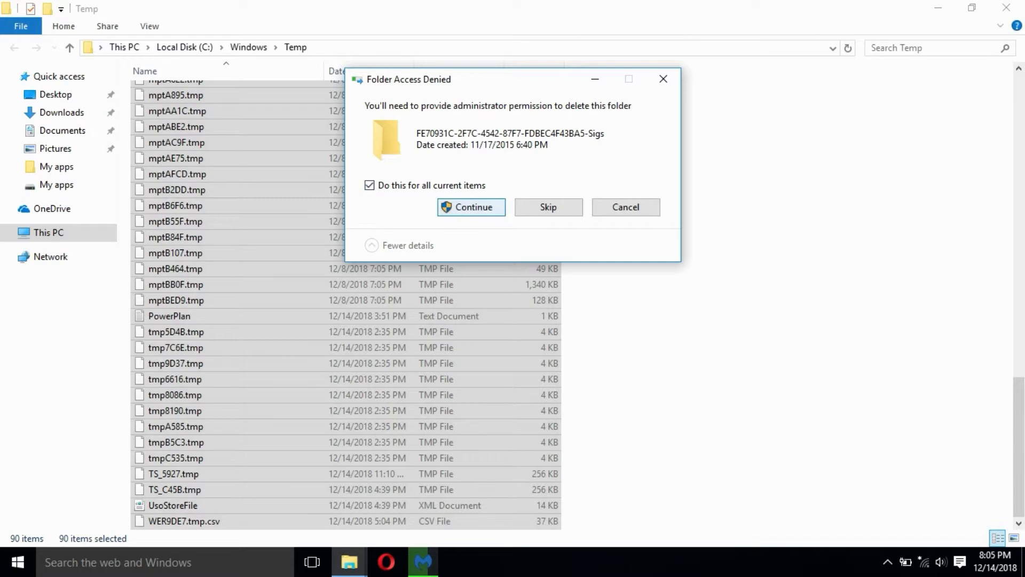
pyautogui.press('Return')
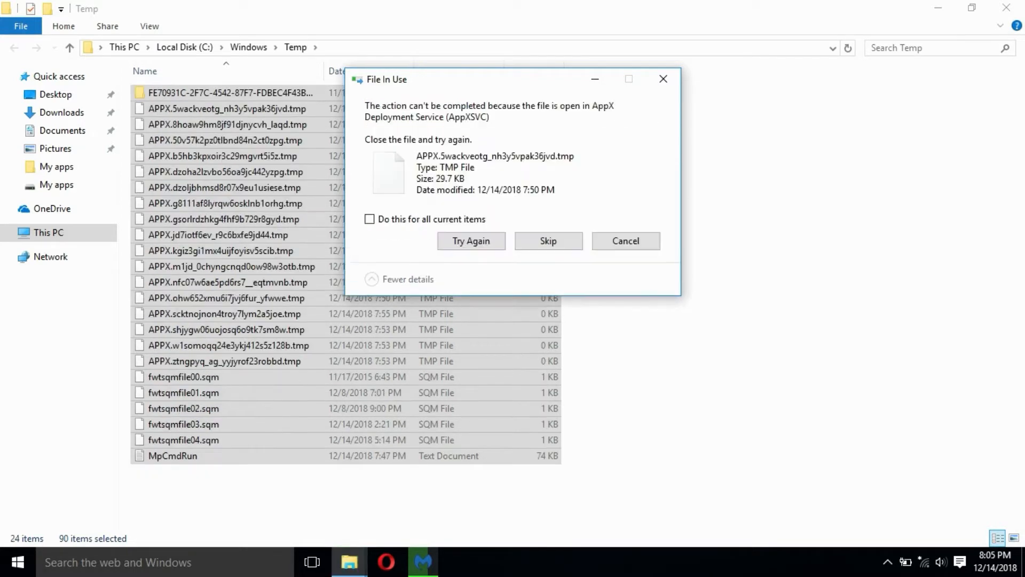
pyautogui.click(369, 219)
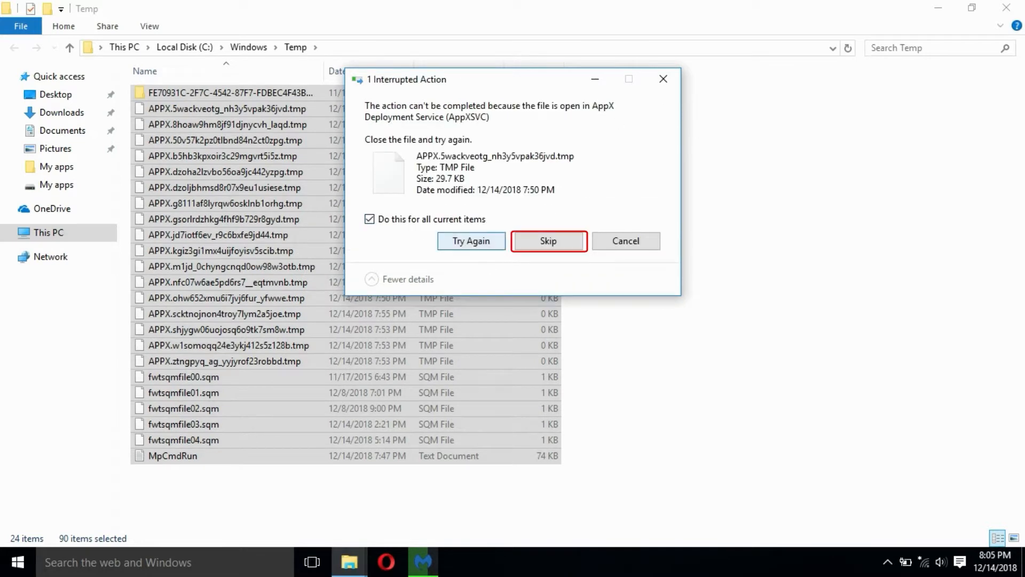
pyautogui.press('Return')
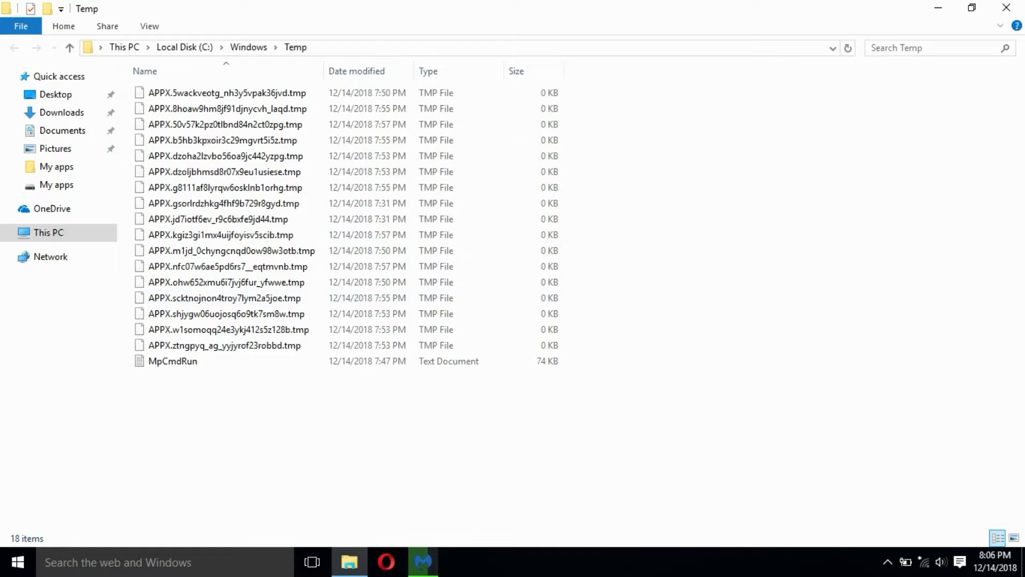
pyautogui.hotkey('alt', 'F4')
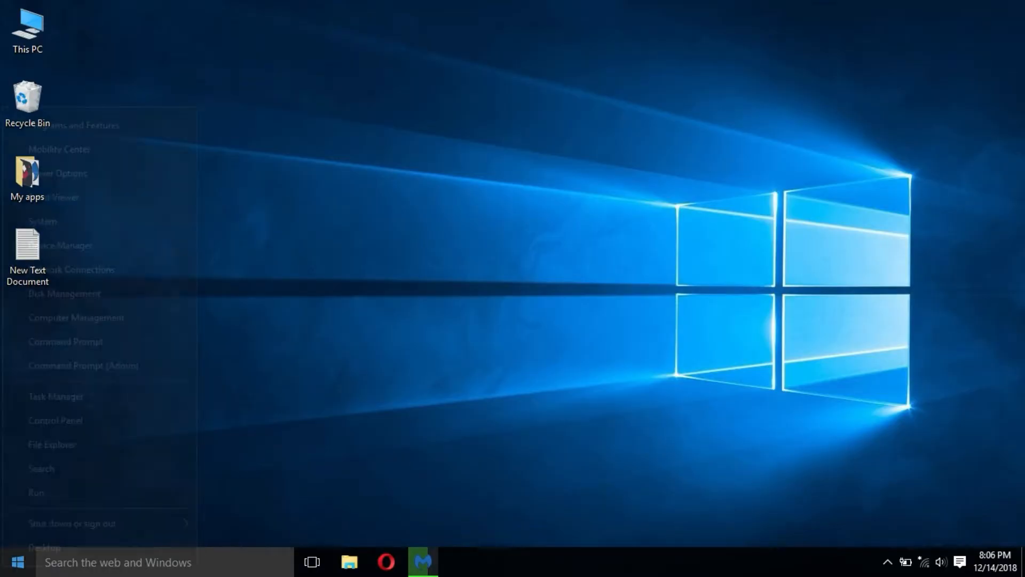
# Open the user's %TEMP% folder, delete everything in it while skipping files in use, and close the folder
pyautogui.press('super+x')
pyautogui.press('r')
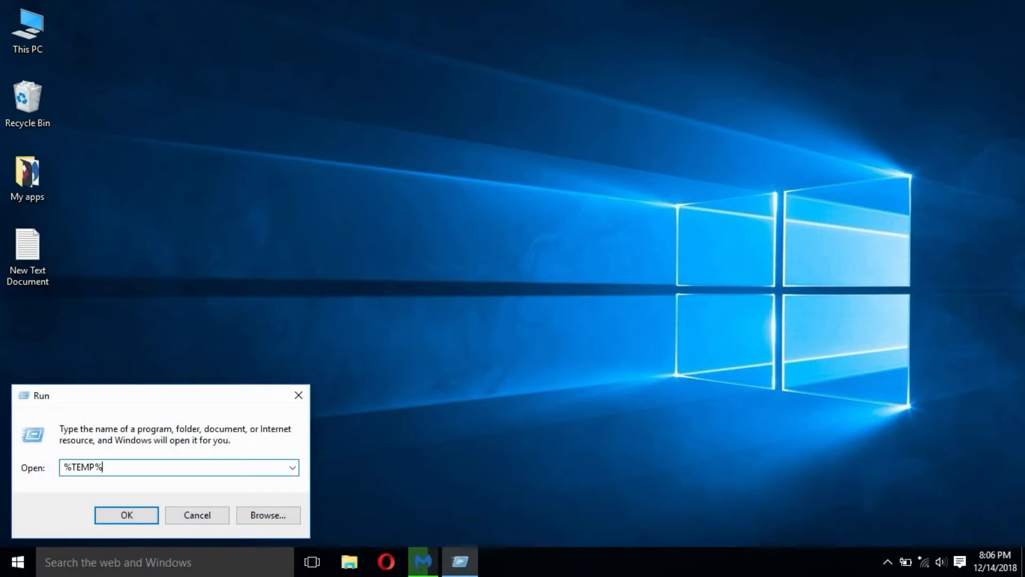
pyautogui.press('Return')
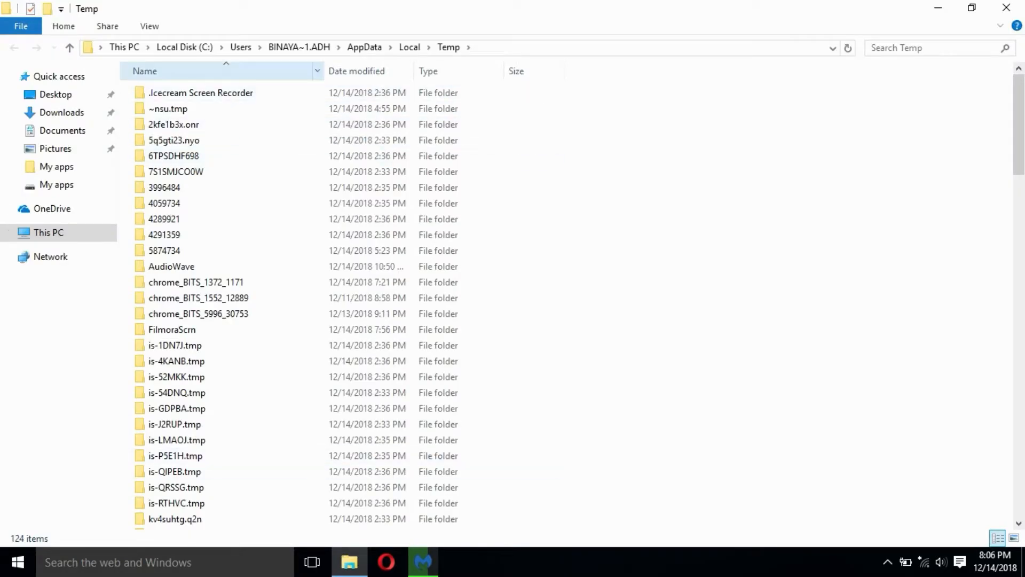
pyautogui.moveTo(171, 85); pyautogui.dragTo(453, 531)
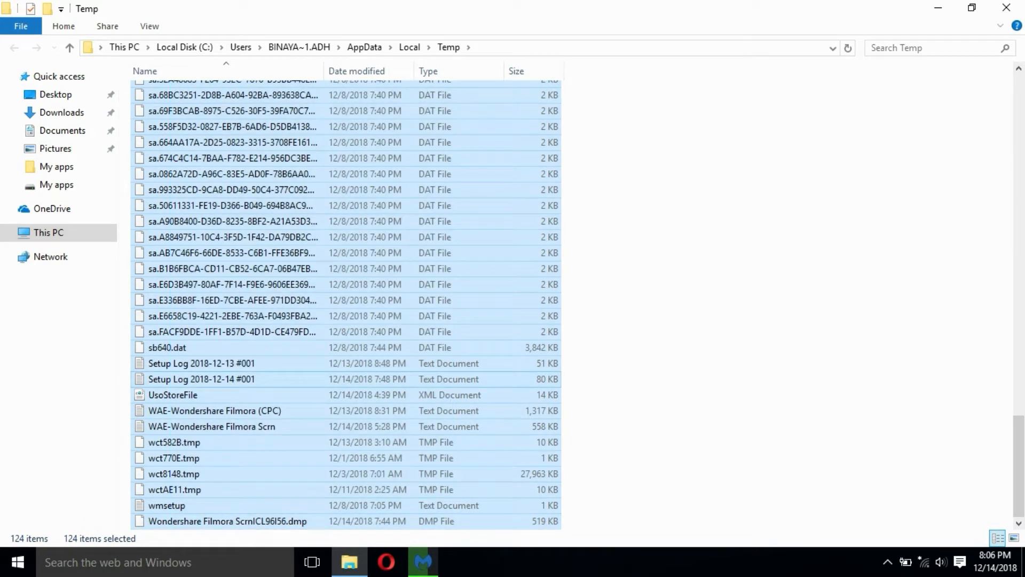
pyautogui.press('Delete')
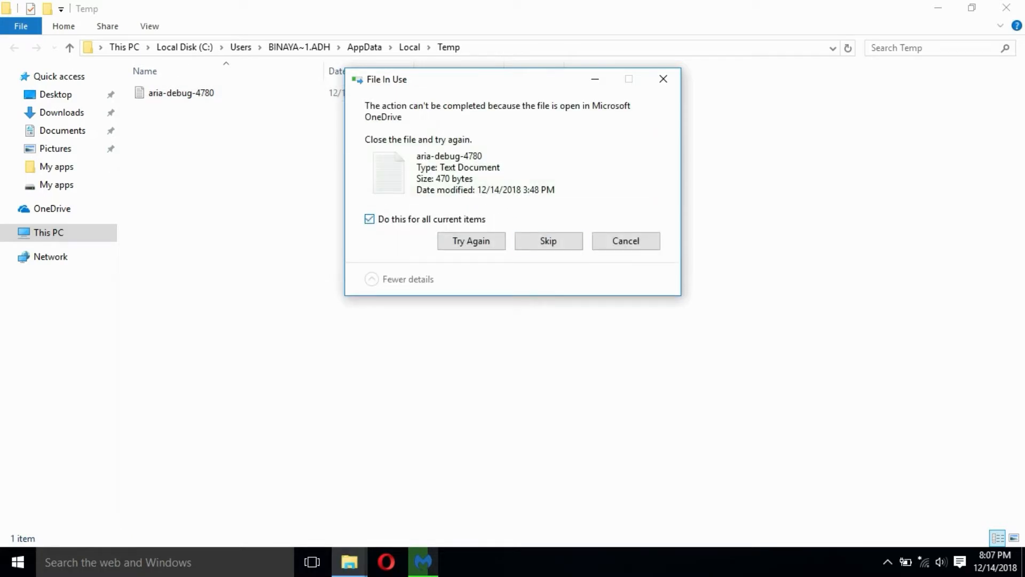
pyautogui.click(548, 241)
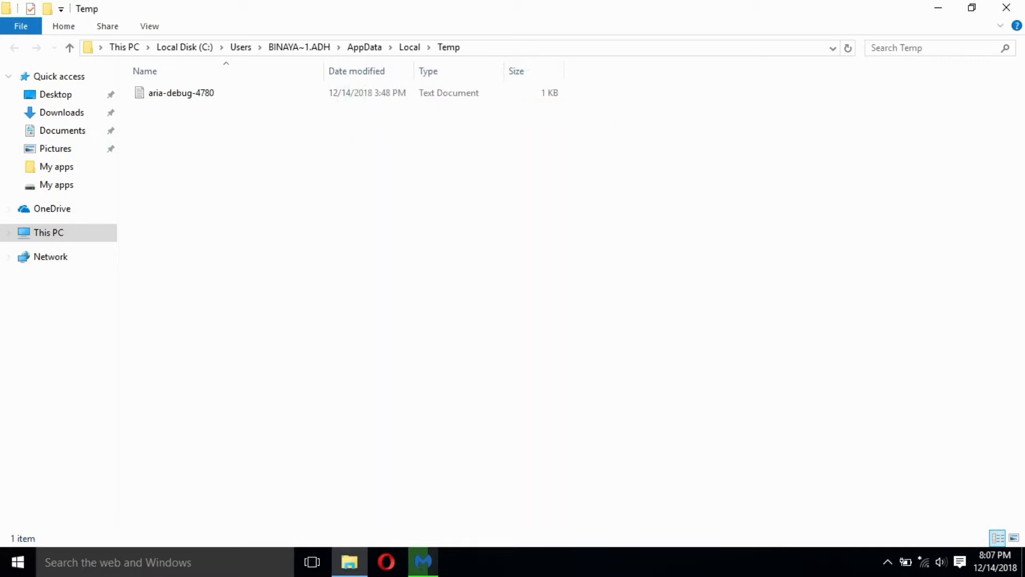
pyautogui.click(1006, 8)
# Open the PREFETCH folder with permanent access granted and delete all its contents, skipping files in use
pyautogui.press('super+r')
pyautogui.write('PR')
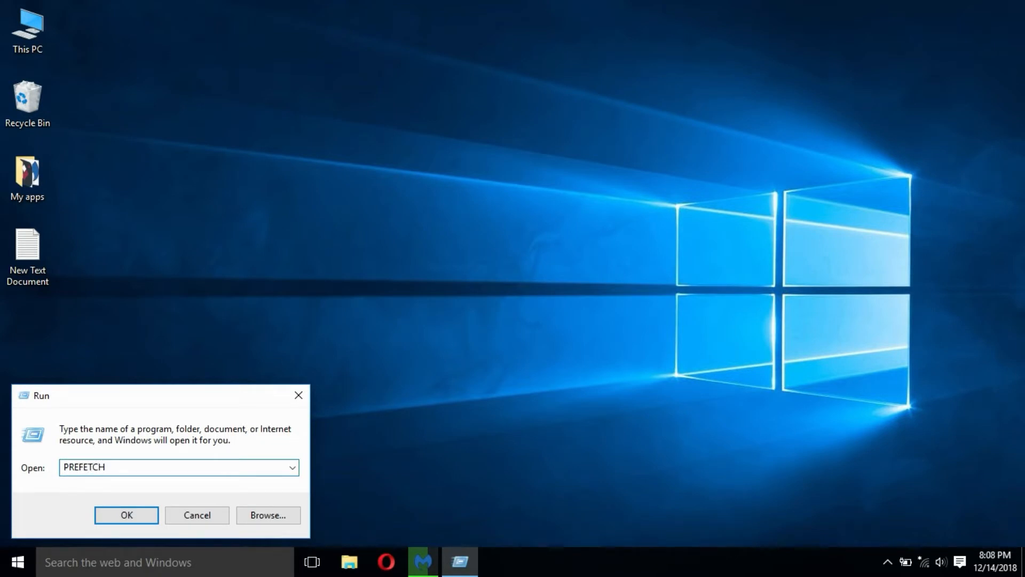
pyautogui.press('Return')
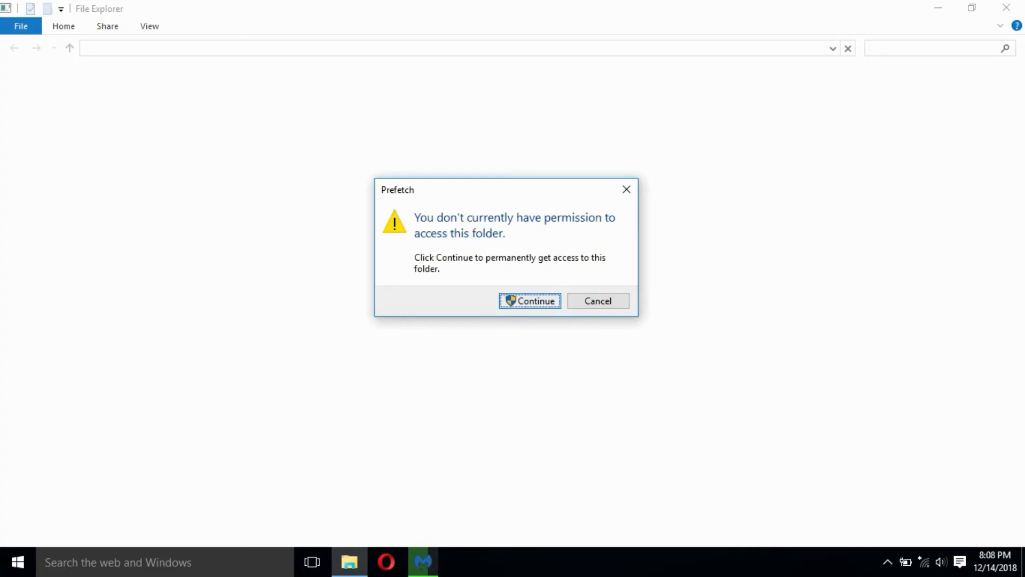
pyautogui.press('Return')
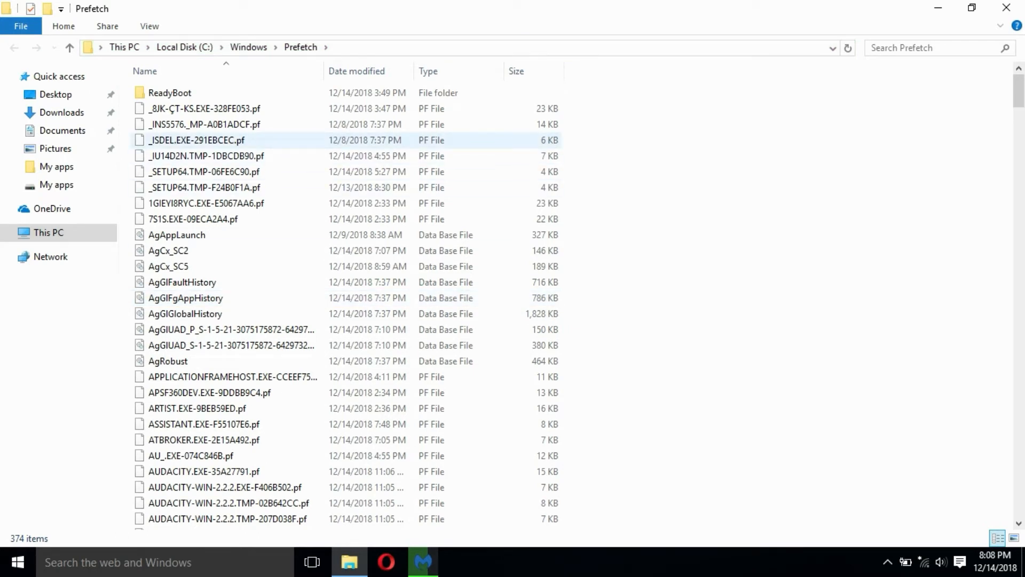
pyautogui.hotkey('ctrl', 'a')
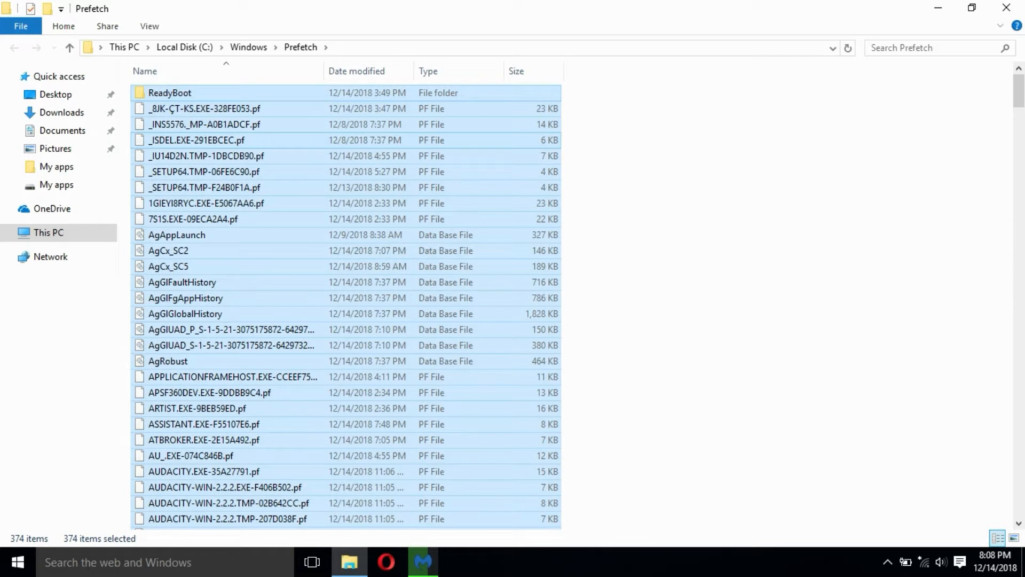
pyautogui.press('Delete')
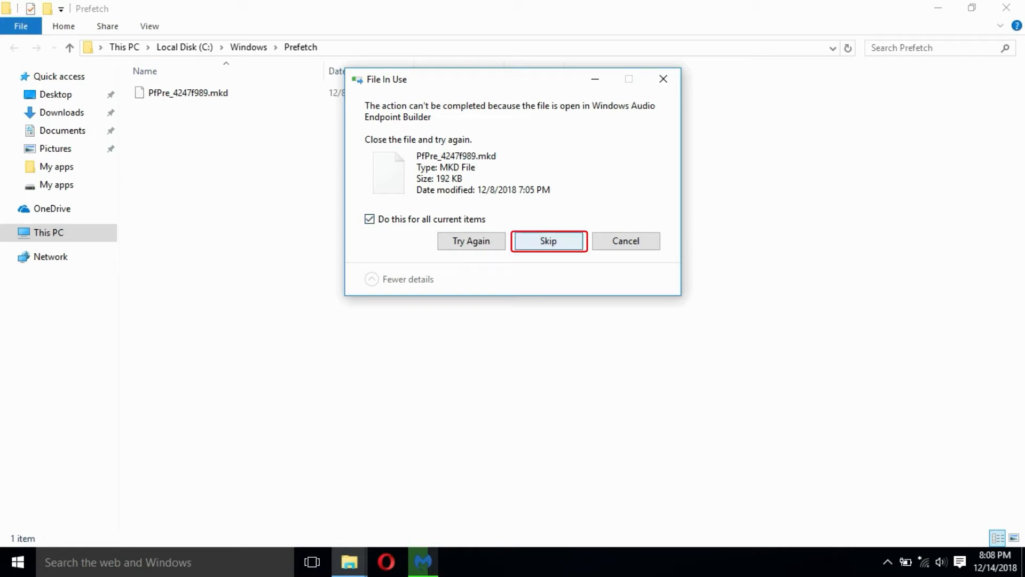
pyautogui.click(548, 241)
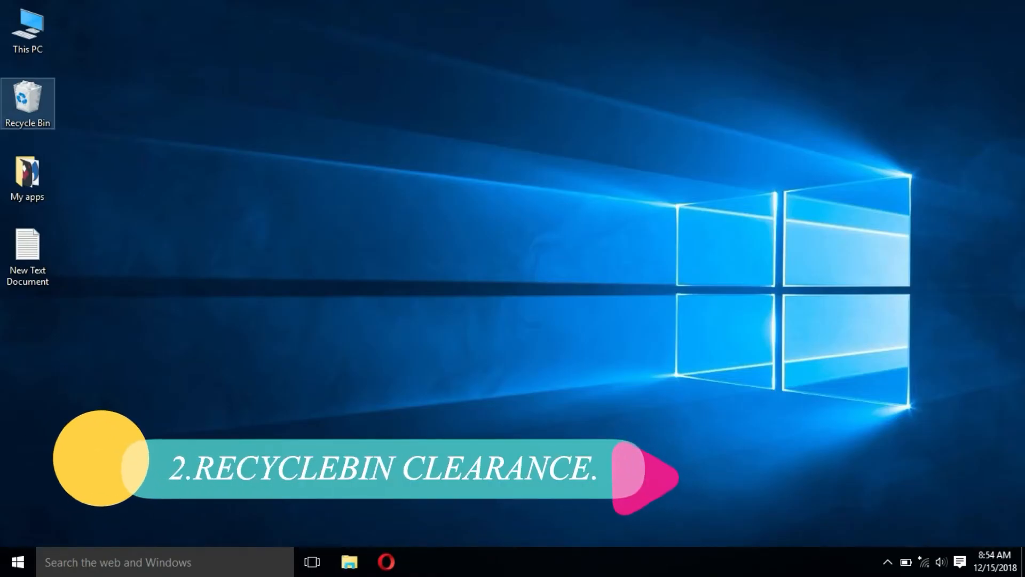
# Empty the Recycle Bin, granting administrator permission to permanently delete all protected items
pyautogui.rightClick(31, 104)
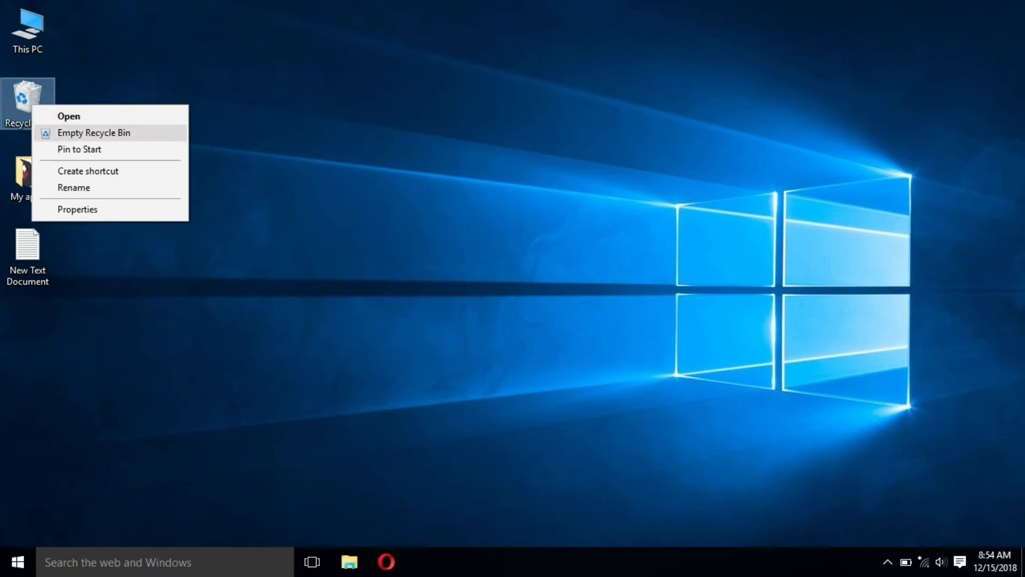
pyautogui.click(93, 133)
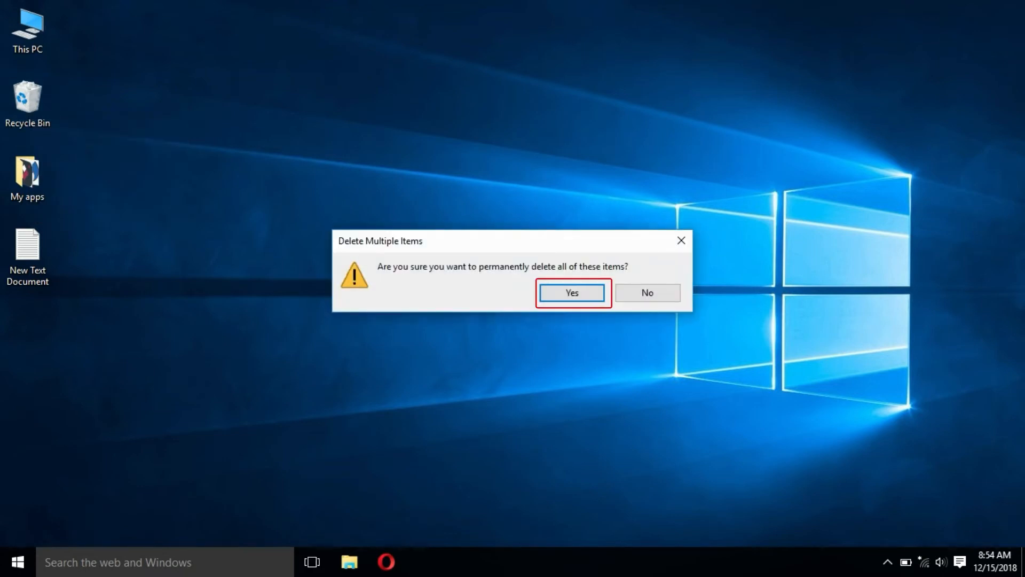
pyautogui.press('Return')
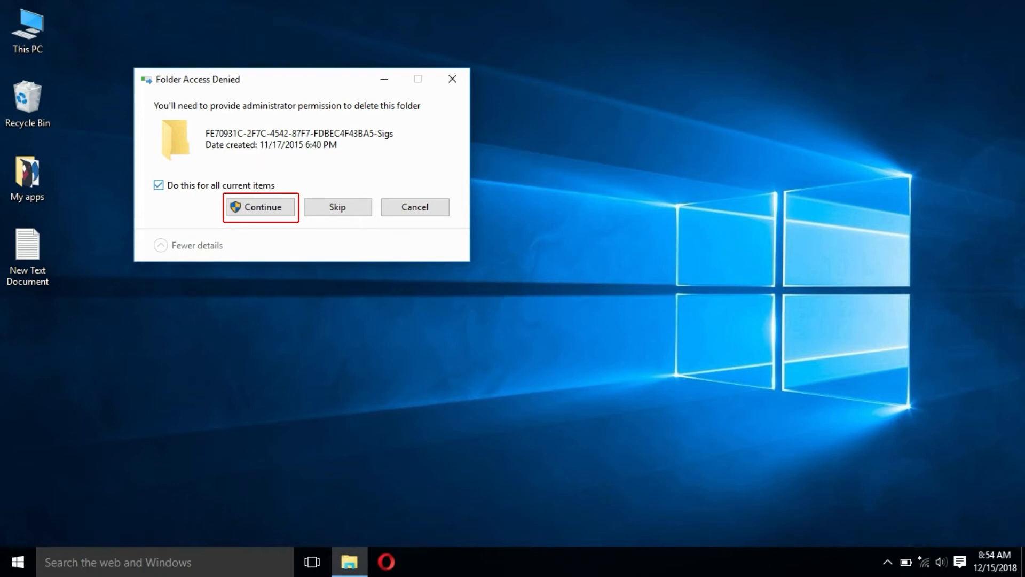
pyautogui.click(262, 206)
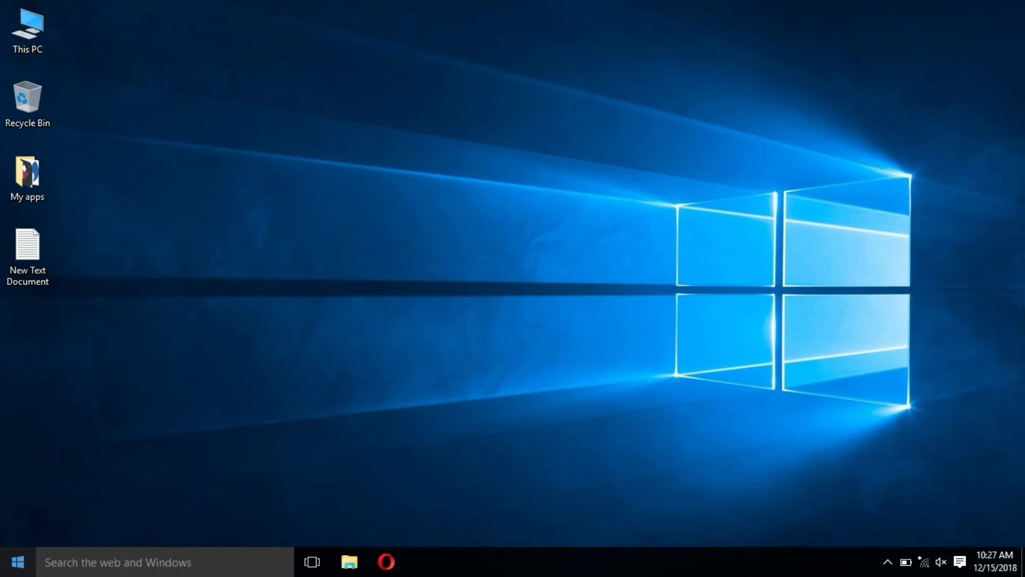
# Launch Disk Cleanup and scan drive C: for files that can be removed
pyautogui.press('super')
pyautogui.write('DISK')
pyautogui.press('Return')
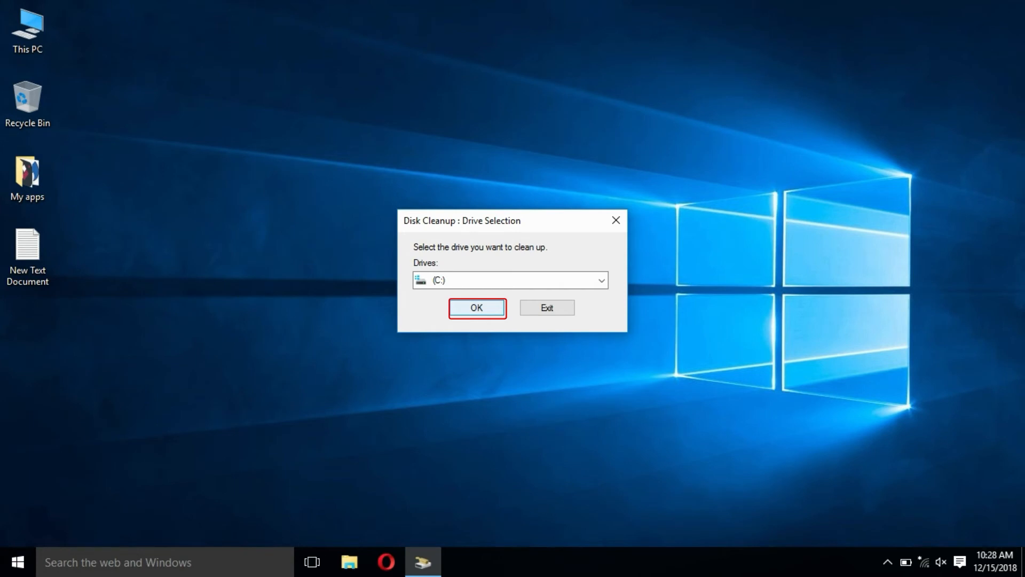
pyautogui.press('Return')
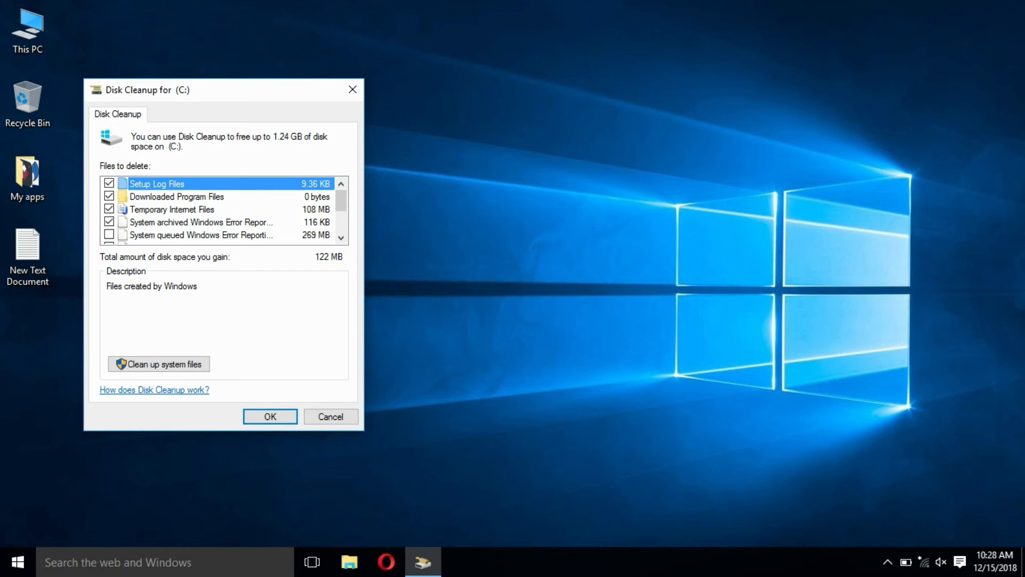
# Go through the rest of the C: cleanup list and mark Temporary files for deletion
pyautogui.moveTo(341, 201); pyautogui.dragTo(341, 213)
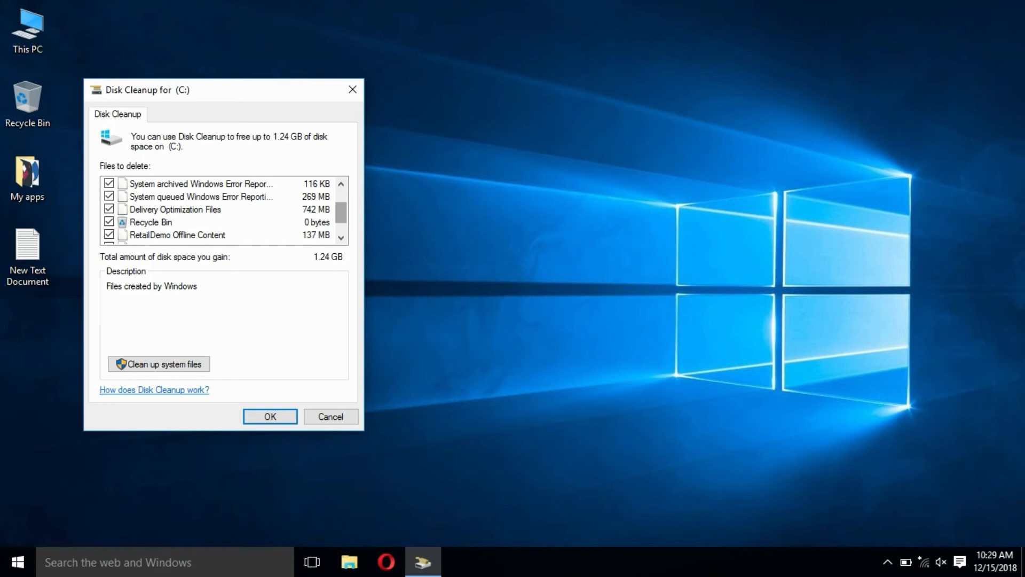
pyautogui.moveTo(341, 213); pyautogui.dragTo(341, 221)
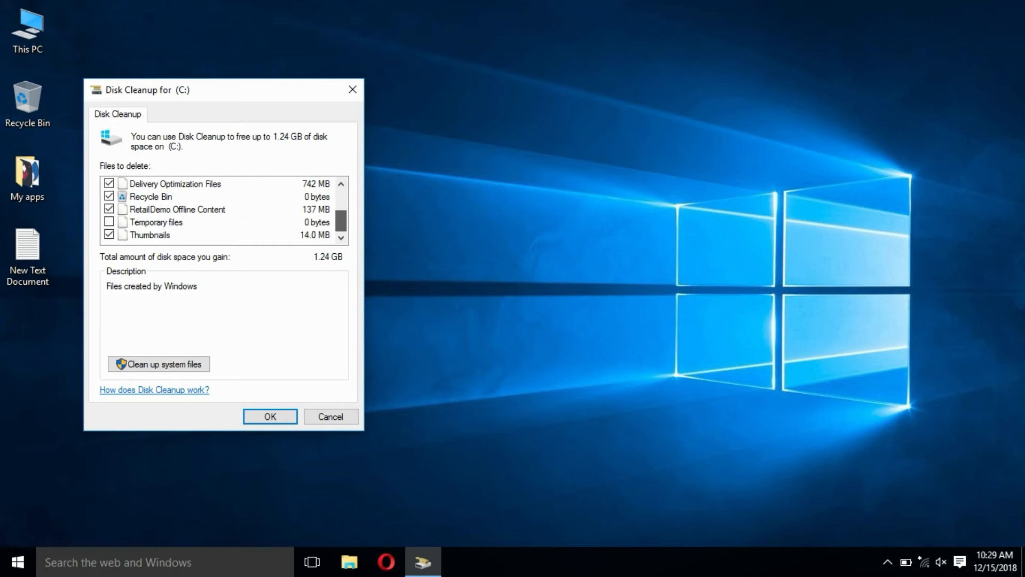
pyautogui.click(156, 223)
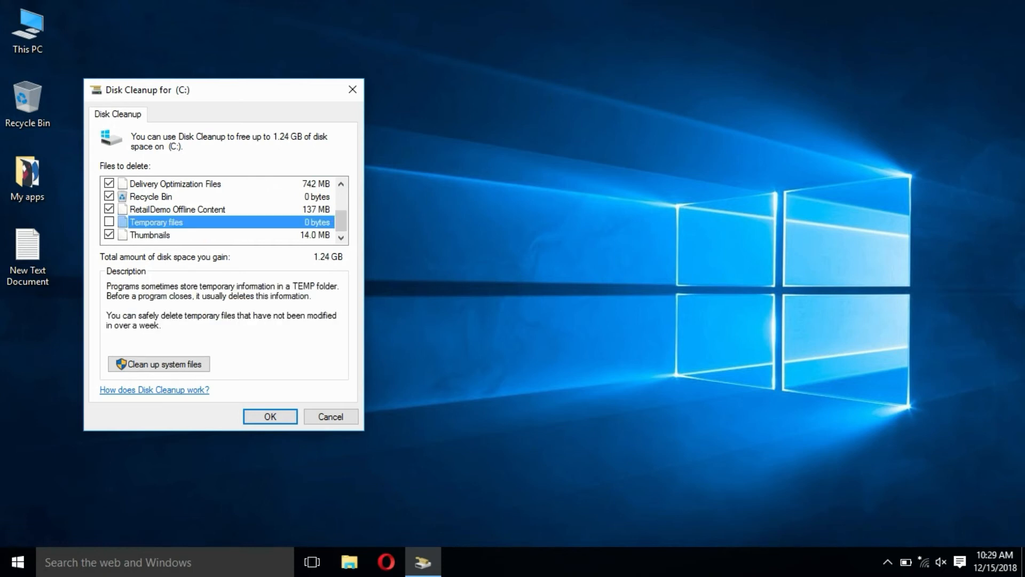
pyautogui.press('space')
pyautogui.moveTo(342, 221); pyautogui.dragTo(341, 199)
# Extend the cleanup to system files on drive C: and mark Windows Update Cleanup and Windows Defender for deletion
pyautogui.click(159, 364)
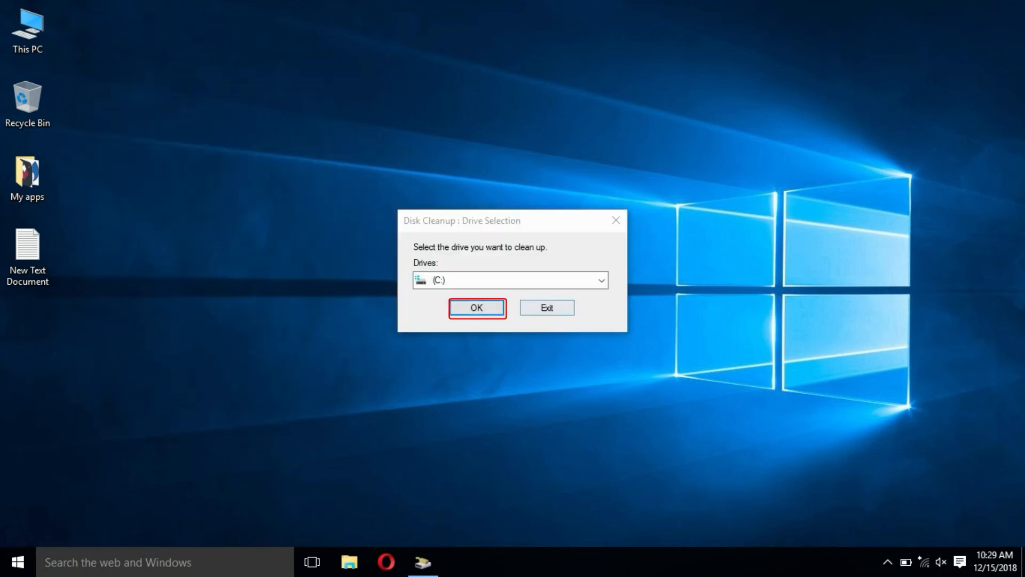
pyautogui.click(477, 308)
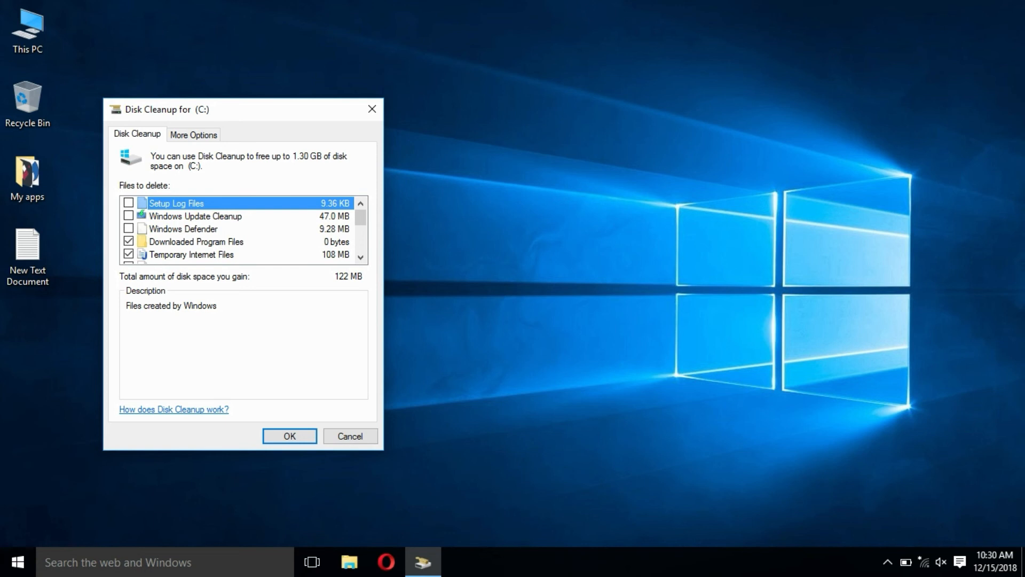
pyautogui.click(129, 215)
pyautogui.click(129, 229)
# Mark the system archived and queued Windows Error Reporting files, Delivery Optimization Files, Recycle Bin and RetailDemo Offline Content for deletion
pyautogui.moveTo(360, 217); pyautogui.dragTo(361, 231)
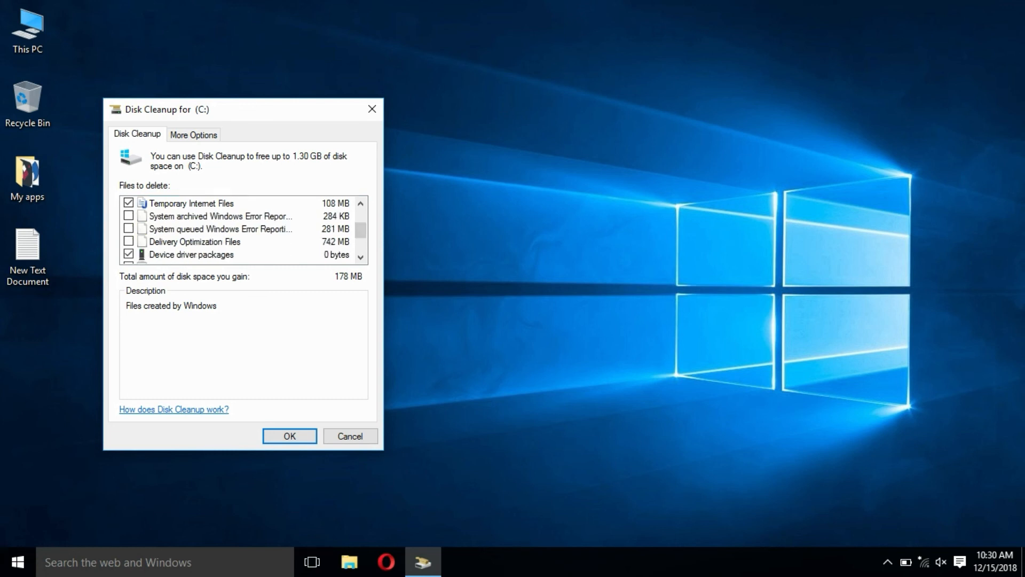
pyautogui.click(129, 228)
pyautogui.click(129, 242)
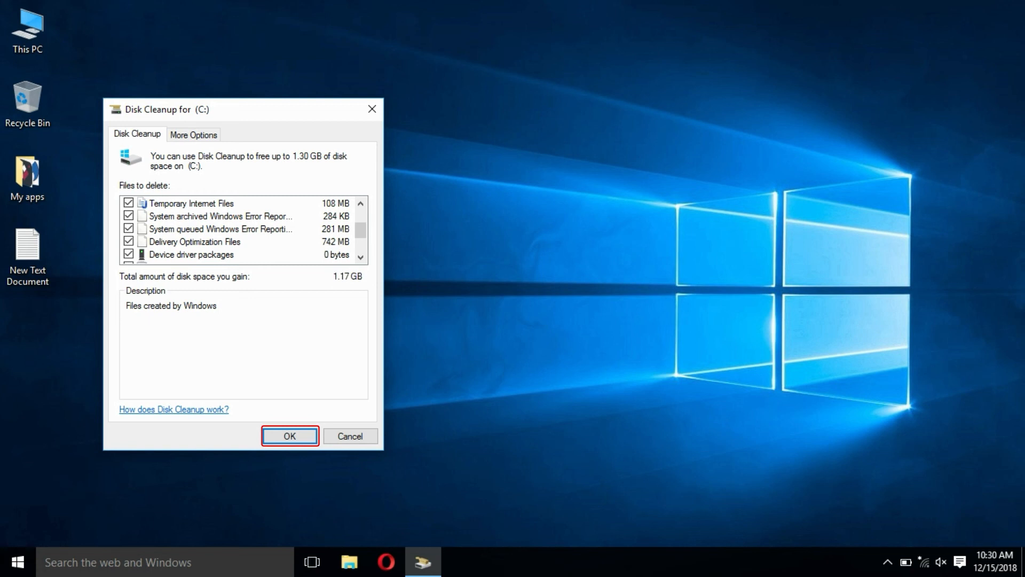
pyautogui.moveTo(360, 230); pyautogui.dragTo(360, 243)
pyautogui.click(170, 216)
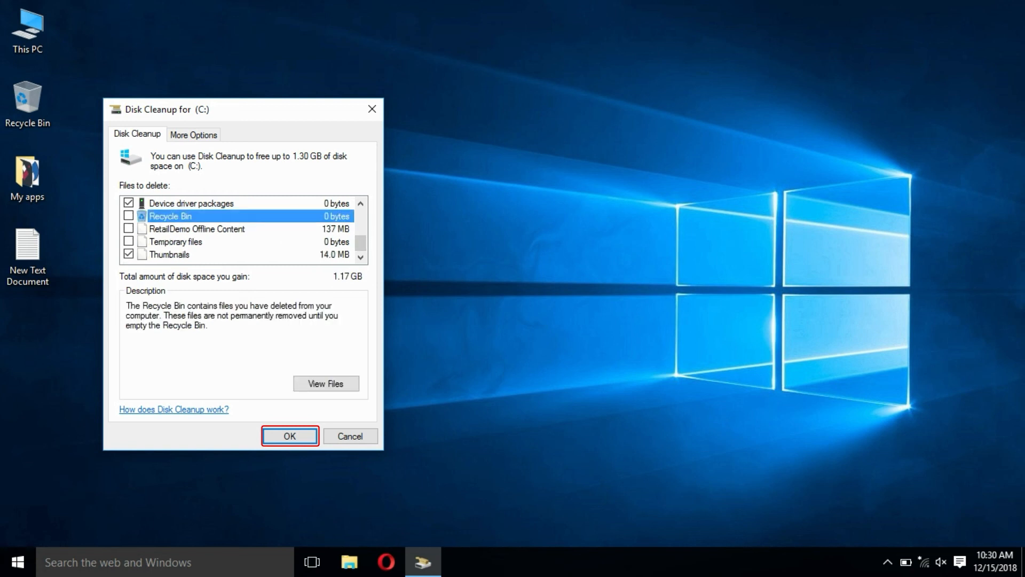
pyautogui.click(128, 216)
pyautogui.click(128, 228)
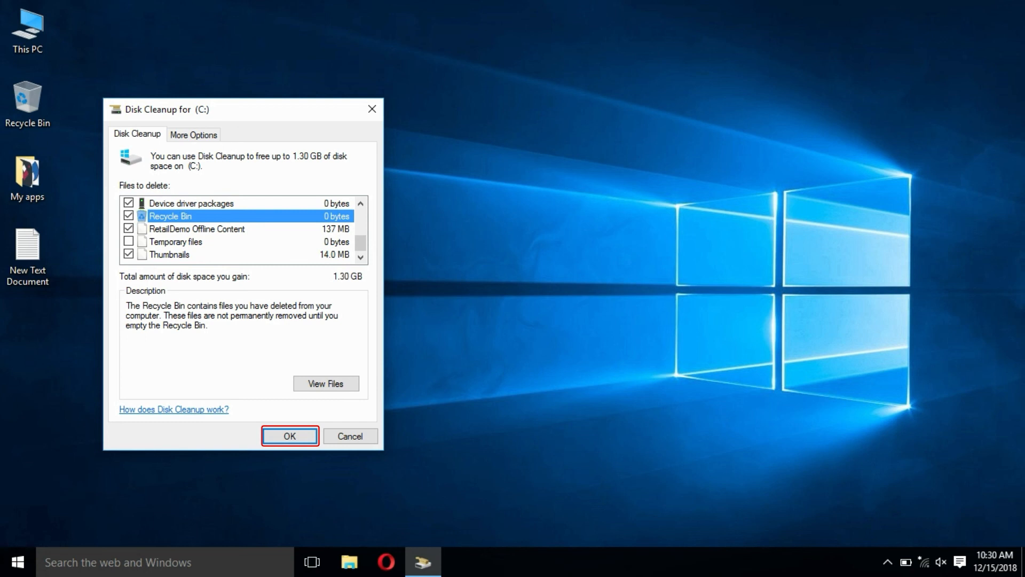